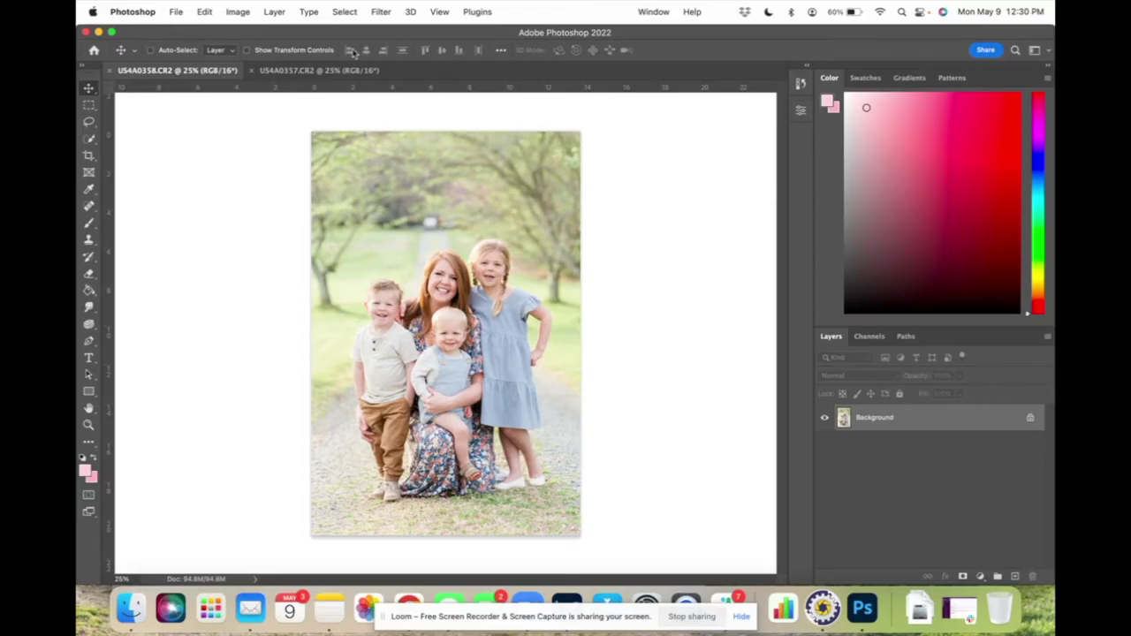
Step: Compare the US4A0357.CR2 and US4A0358.CR2 portraits, ending on US4A0357.CR2
{"action": "left_click", "coordinate": [305, 71]}
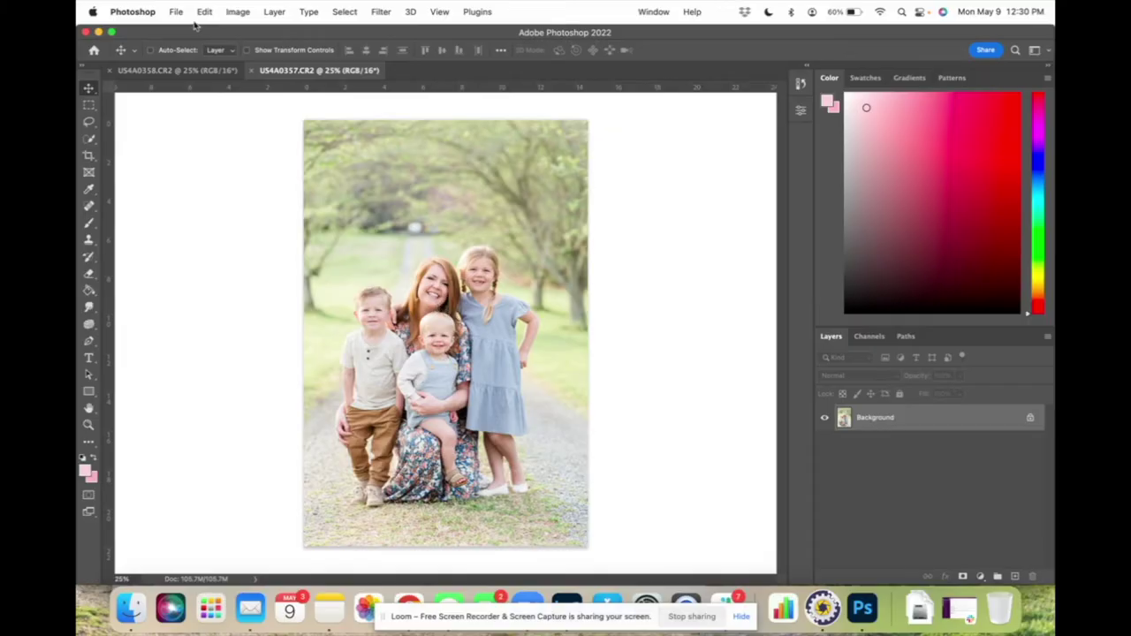
{"action": "left_click", "coordinate": [187, 71]}
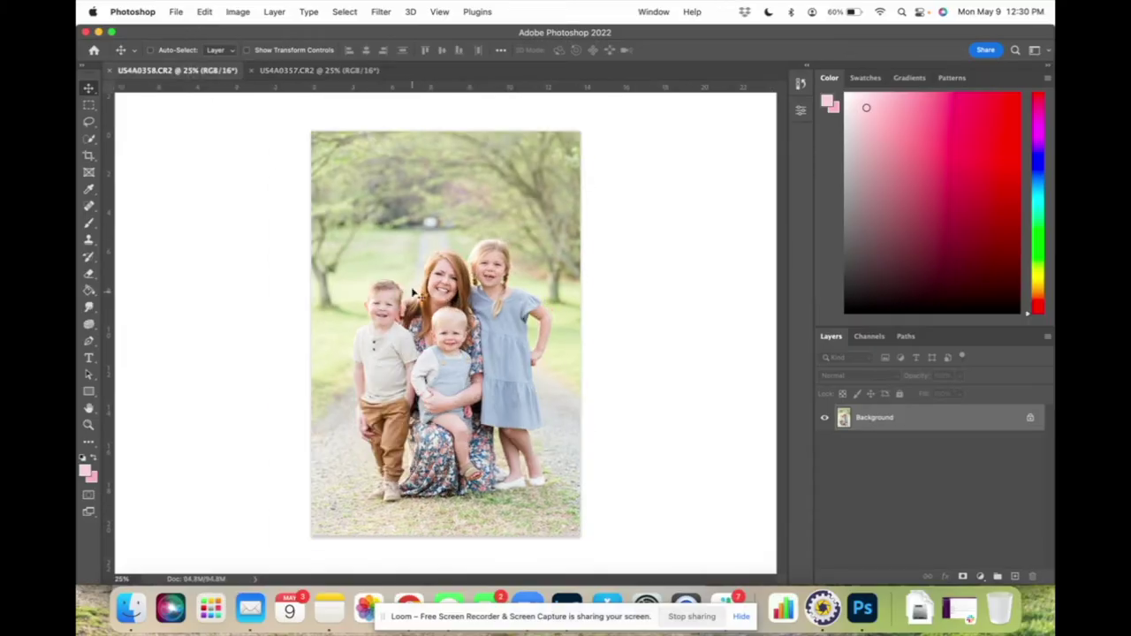
{"action": "left_click", "coordinate": [306, 70]}
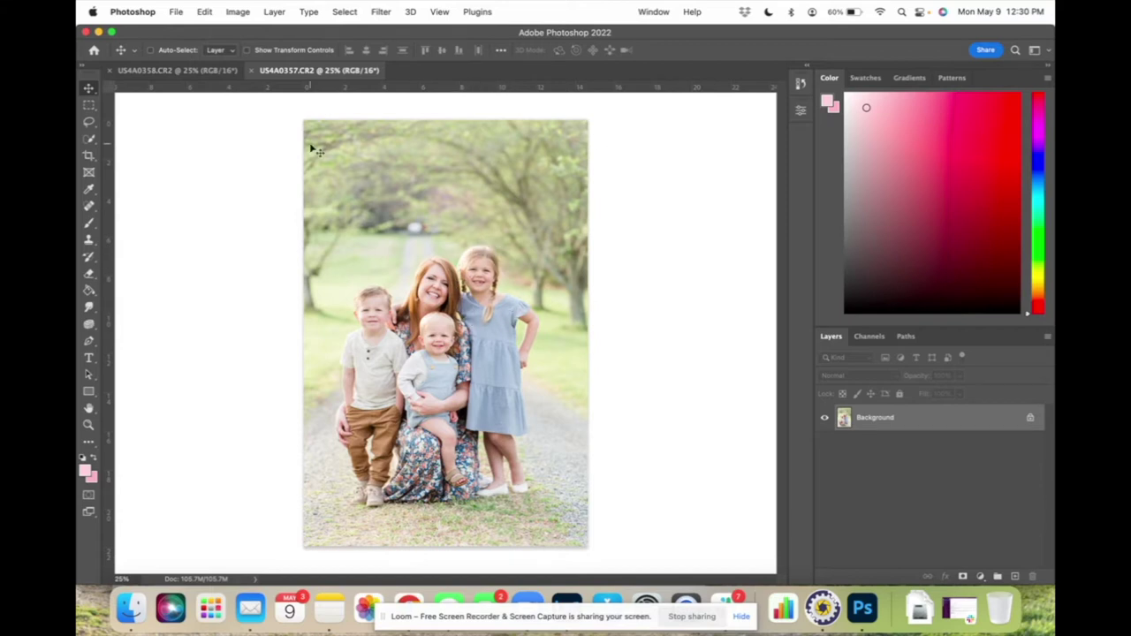
{"action": "left_click", "coordinate": [191, 71]}
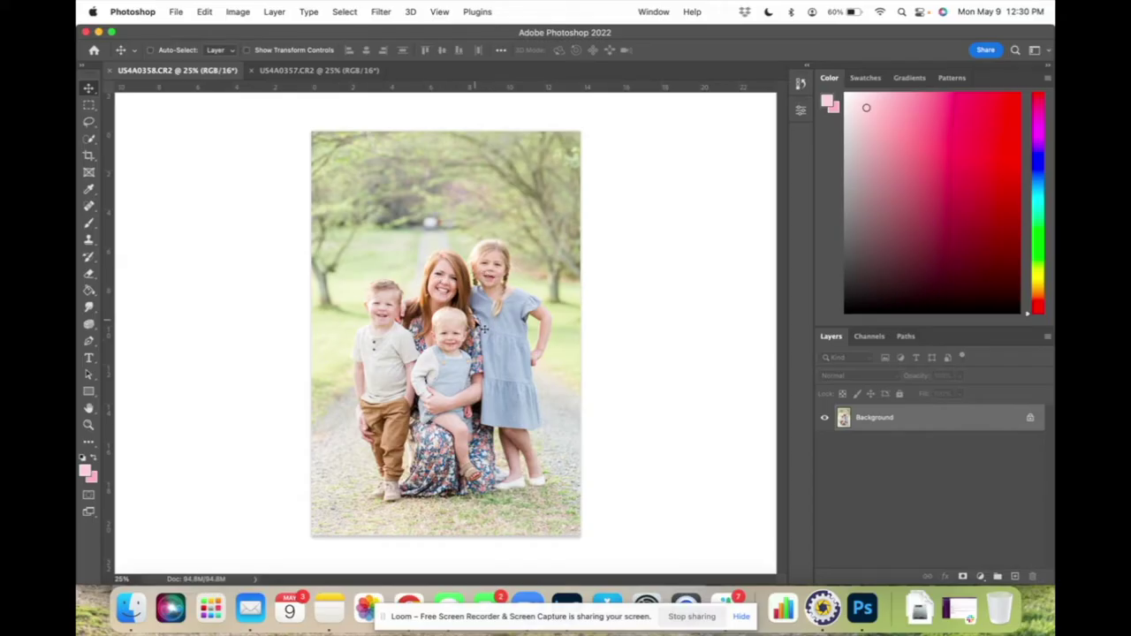
{"action": "left_click", "coordinate": [324, 73]}
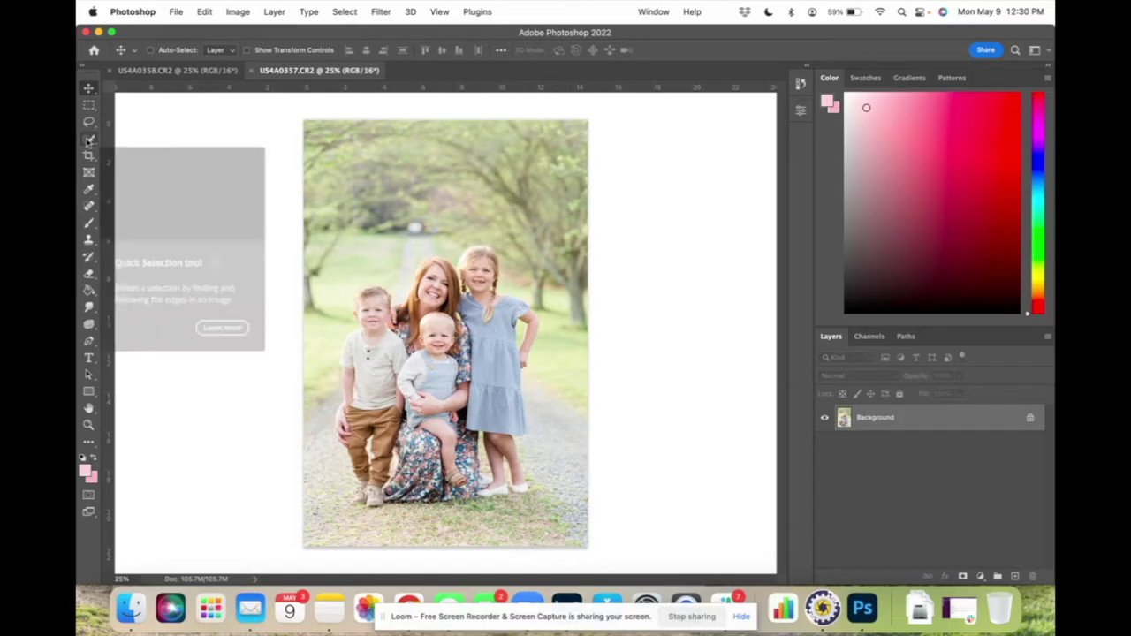
Step: Select the older girl's head and shoulders with a 70 px Quick Selection brush and copy them to Layer 1
{"action": "left_click", "coordinate": [88, 141]}
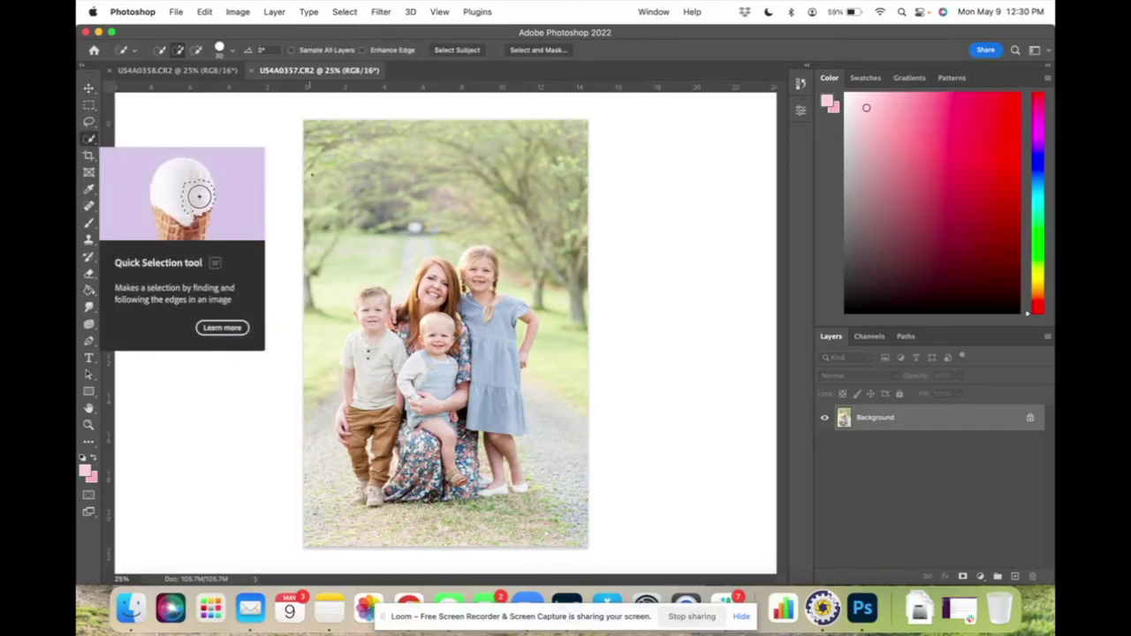
{"action": "left_click", "coordinate": [232, 50]}
{"action": "left_click_drag", "start_coordinate": [202, 84], "coordinate": [210, 85]}
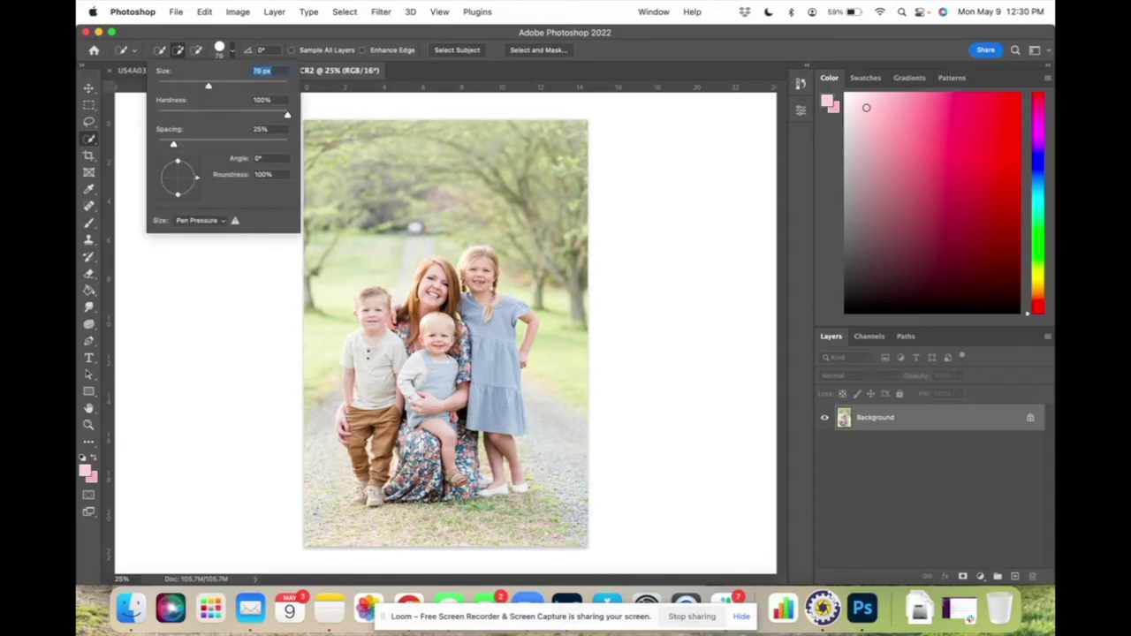
{"action": "key", "text": "Return"}
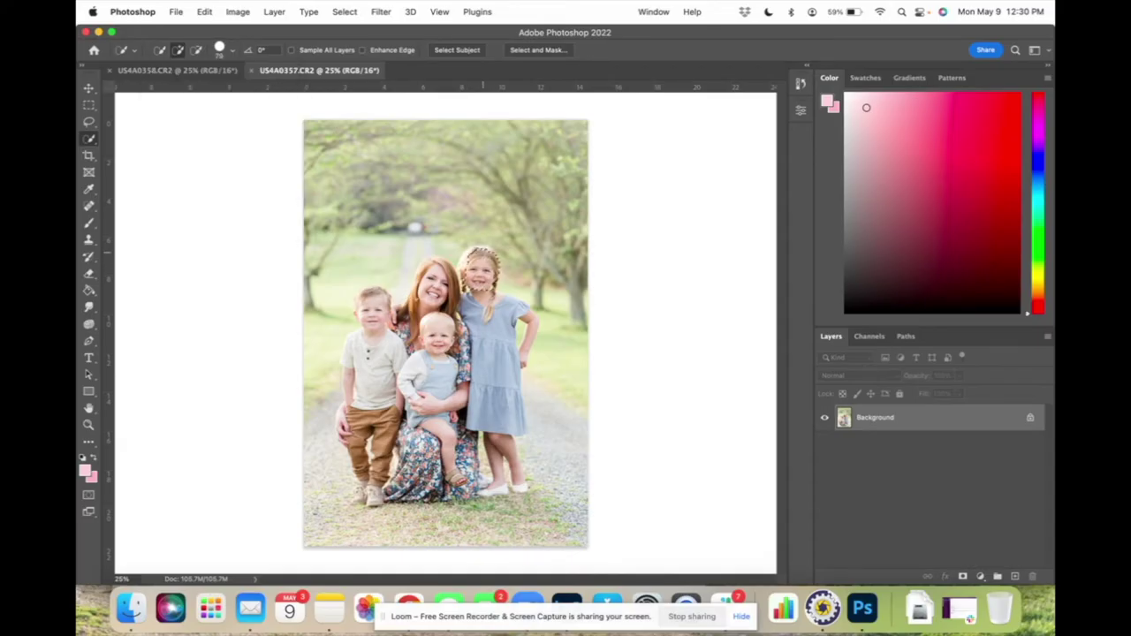
{"action": "mouse_move", "coordinate": [463, 252]}
{"action": "left_mouse_down"}
{"action": "mouse_move", "coordinate": [466, 315]}
{"action": "mouse_move", "coordinate": [502, 299]}
{"action": "left_mouse_up"}
{"action": "key", "text": "super+j"}
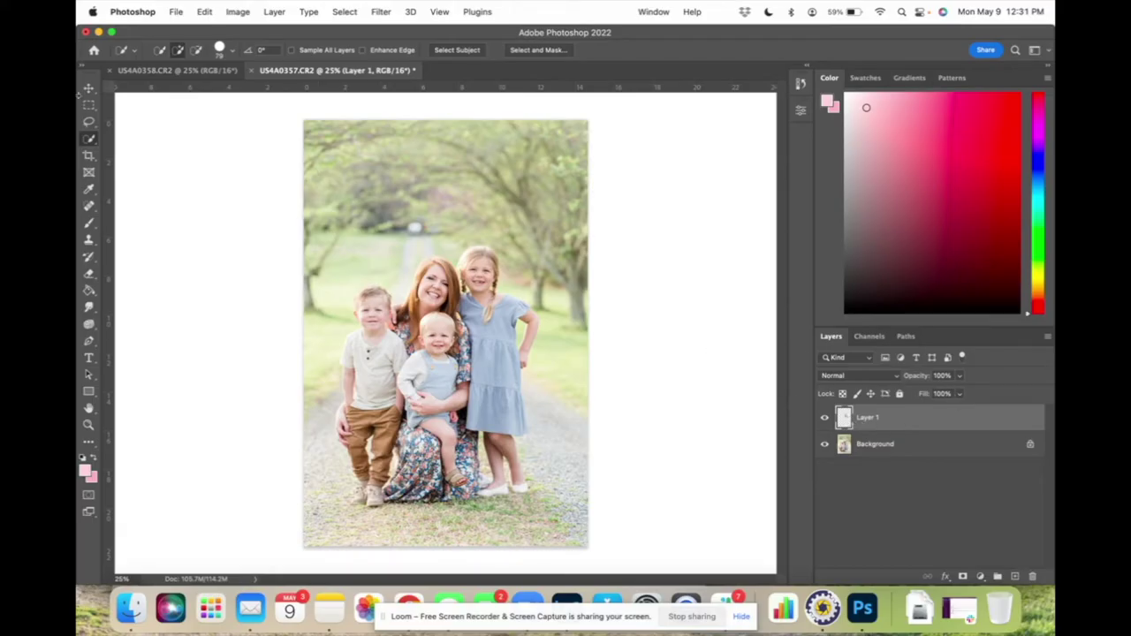
Step: Move Layer 1 into US4A0358.CR2 and position the head over the girl's body
{"action": "left_click", "coordinate": [91, 90]}
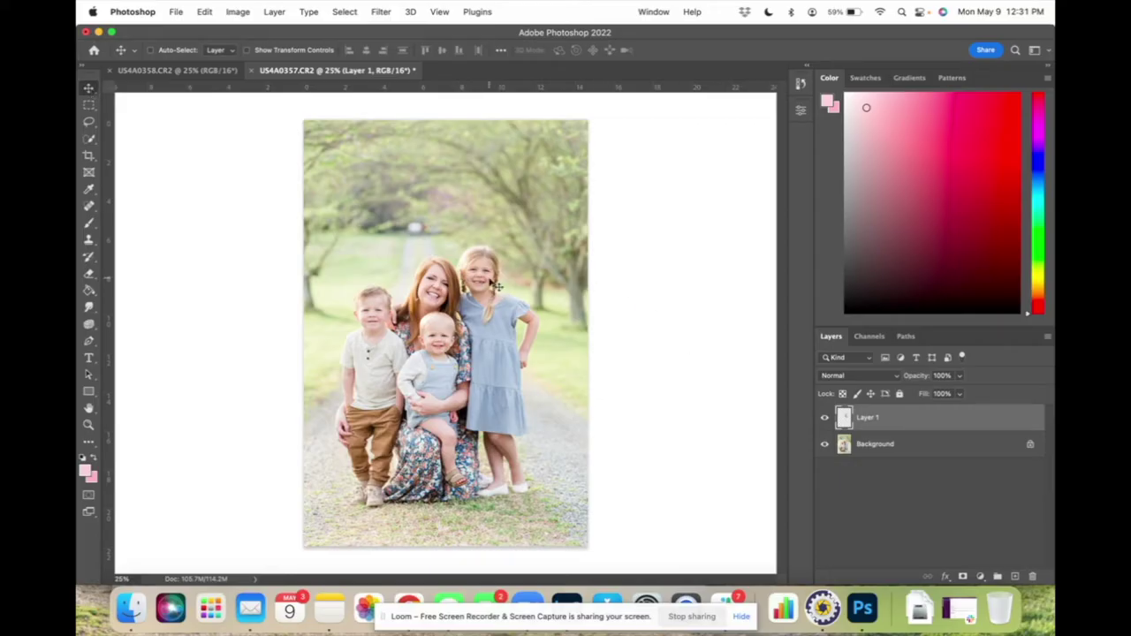
{"action": "left_click_drag", "start_coordinate": [498, 286], "coordinate": [221, 77]}
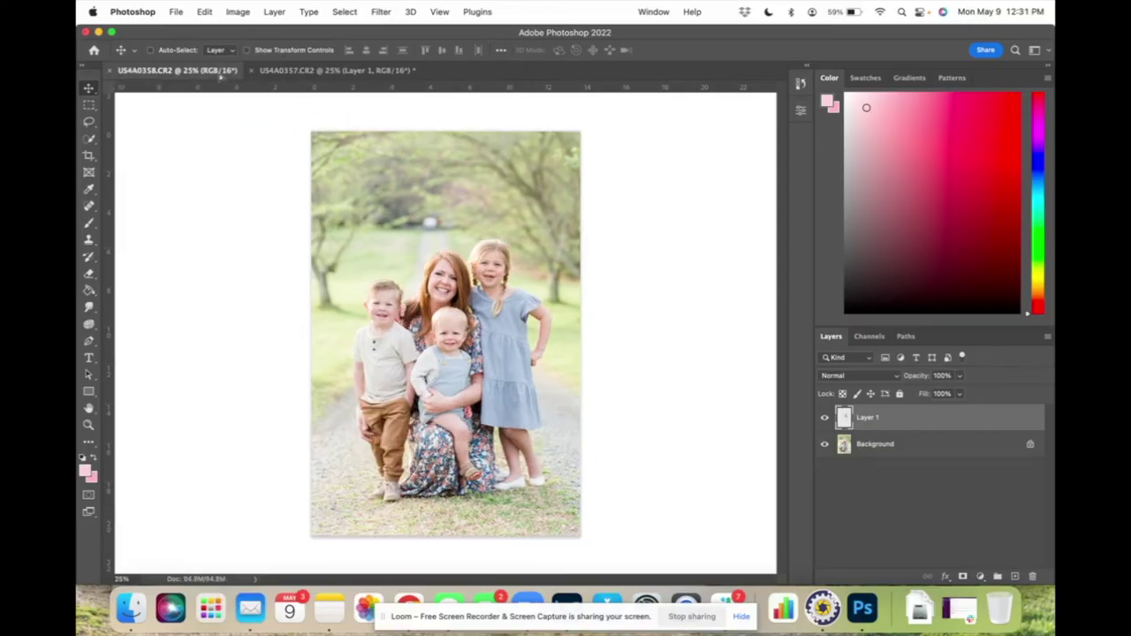
{"action": "left_click_drag", "start_coordinate": [499, 247], "coordinate": [508, 251]}
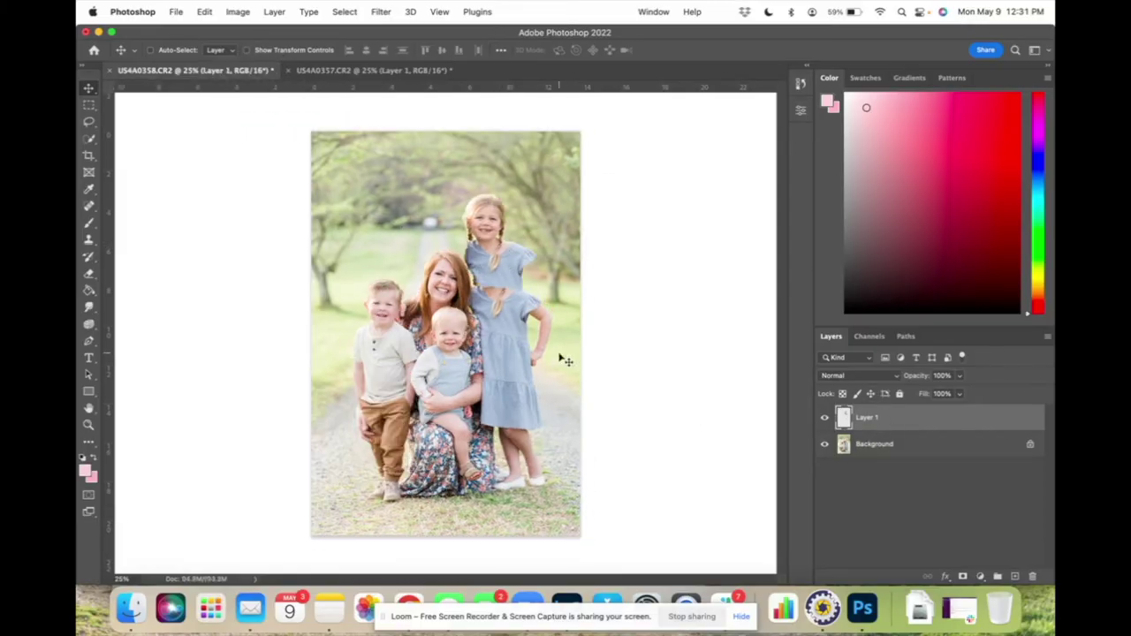
{"action": "scroll", "coordinate": [515, 279], "scroll_direction": "up", "scroll_amount": 5}
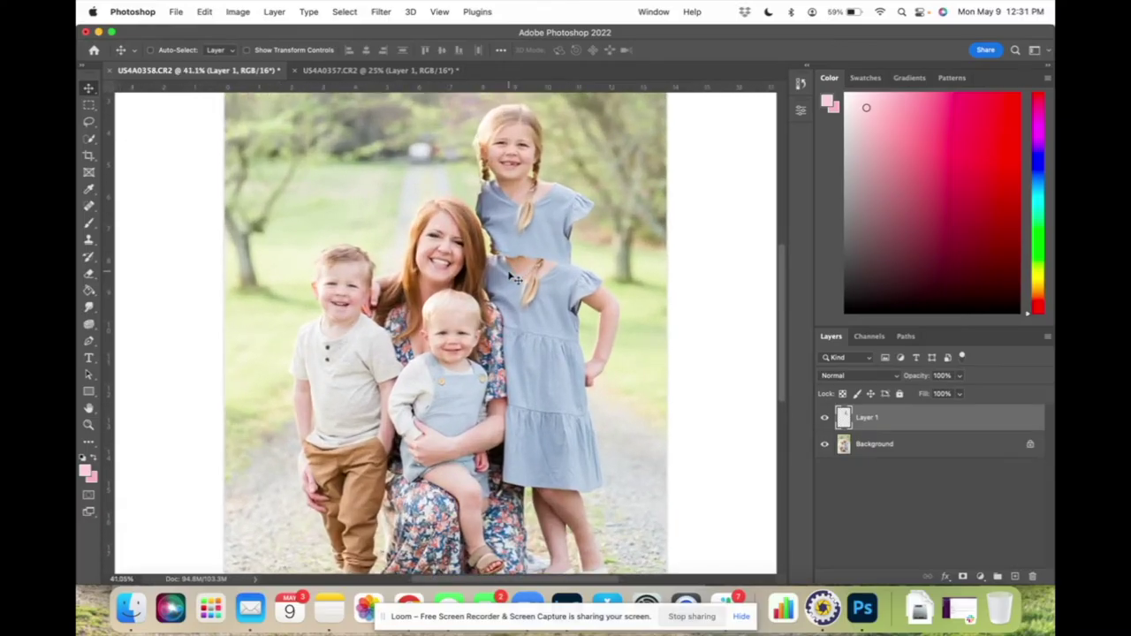
{"action": "scroll", "coordinate": [515, 280], "scroll_direction": "up", "scroll_amount": 2}
{"action": "left_click_drag", "start_coordinate": [517, 265], "coordinate": [528, 343]}
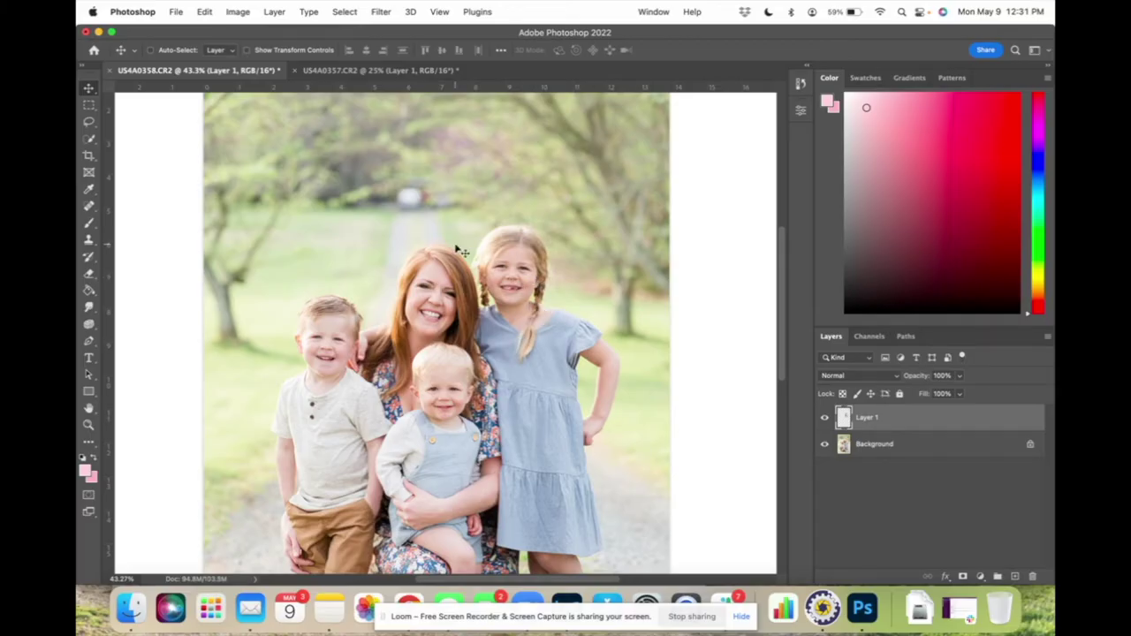
Step: Toggle Layer 1's visibility to check the pasted head's alignment
{"action": "left_click", "coordinate": [825, 418]}
{"action": "left_click", "coordinate": [825, 418]}
{"action": "left_click", "coordinate": [825, 419]}
{"action": "left_click", "coordinate": [825, 419]}
Step: Set the Eraser to 153 px size and 45% hardness
{"action": "left_click", "coordinate": [89, 275]}
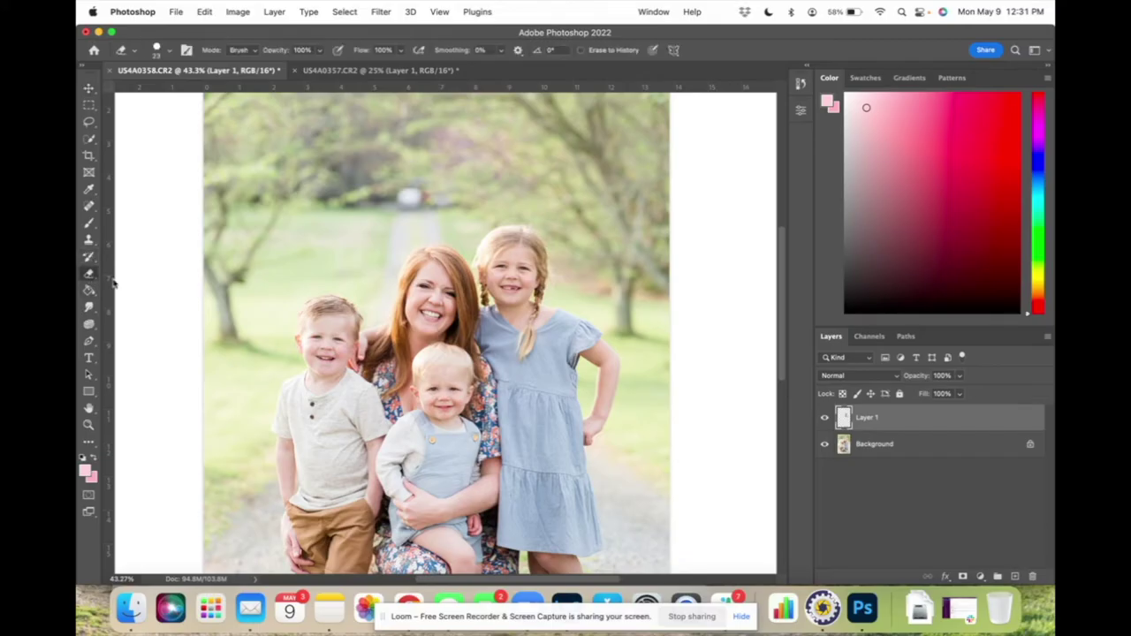
{"action": "left_click", "coordinate": [170, 50]}
{"action": "left_click", "coordinate": [175, 92]}
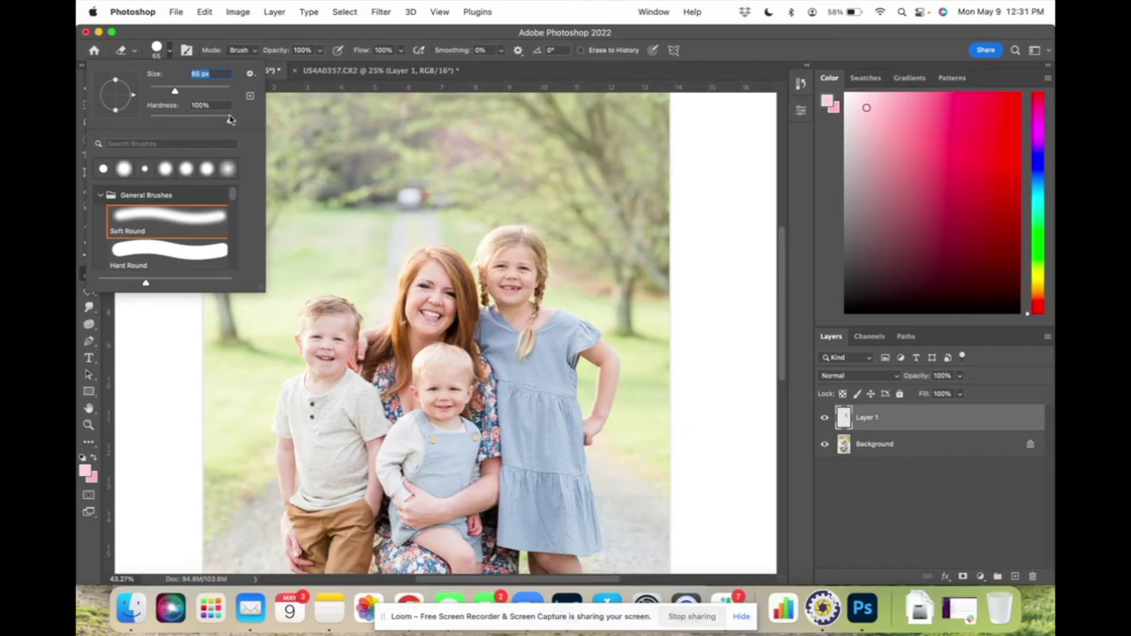
{"action": "left_click_drag", "start_coordinate": [229, 122], "coordinate": [187, 122]}
{"action": "left_click", "coordinate": [201, 91]}
{"action": "left_click_drag", "start_coordinate": [188, 123], "coordinate": [232, 126]}
{"action": "left_click_drag", "start_coordinate": [229, 123], "coordinate": [185, 122]}
{"action": "left_click", "coordinate": [171, 51]}
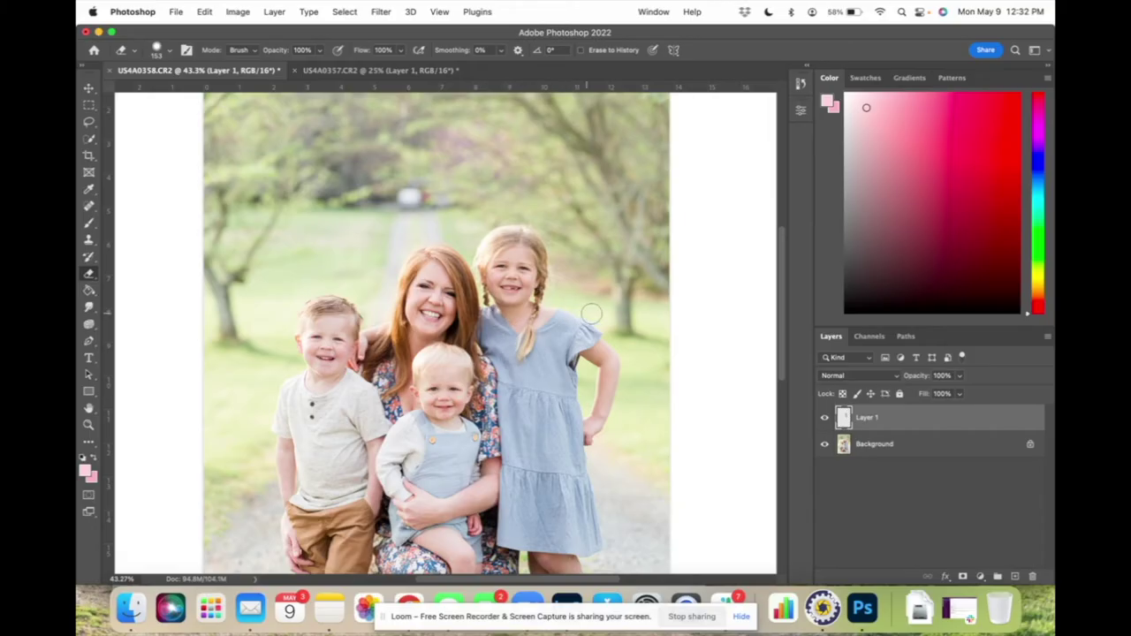
{"action": "left_click", "coordinate": [825, 419]}
{"action": "left_click", "coordinate": [825, 419]}
{"action": "left_click", "coordinate": [825, 419]}
{"action": "left_click", "coordinate": [824, 419]}
{"action": "left_click", "coordinate": [824, 419]}
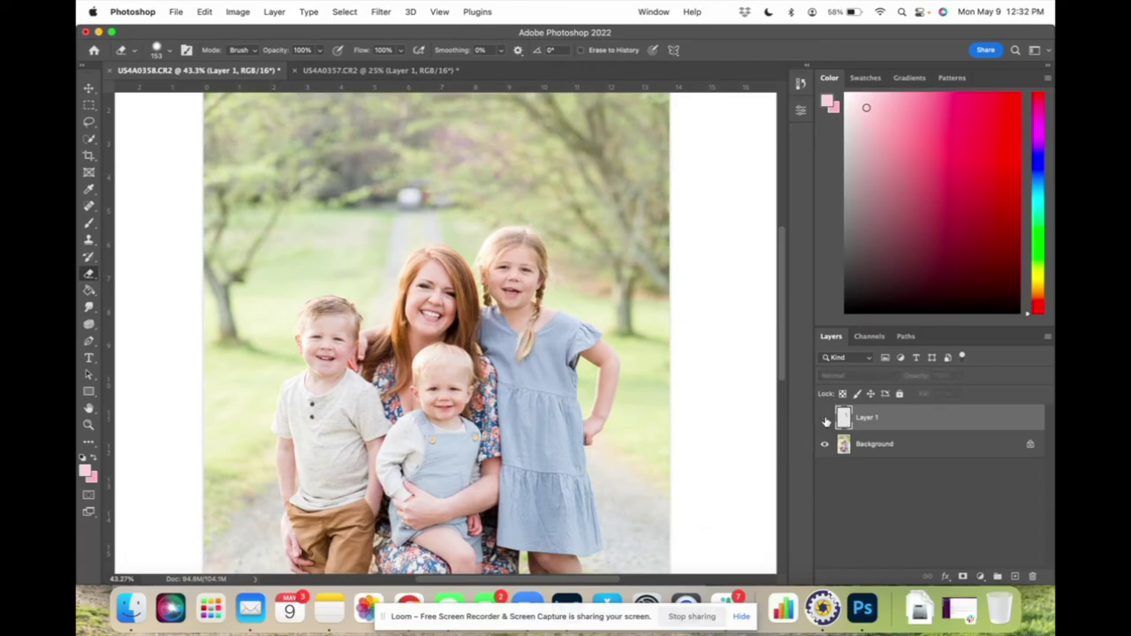
{"action": "left_click", "coordinate": [824, 419]}
{"action": "left_click", "coordinate": [825, 419]}
{"action": "left_click", "coordinate": [825, 419]}
{"action": "left_click", "coordinate": [825, 419]}
{"action": "left_click", "coordinate": [824, 419]}
{"action": "left_click", "coordinate": [825, 419]}
{"action": "left_click", "coordinate": [825, 419]}
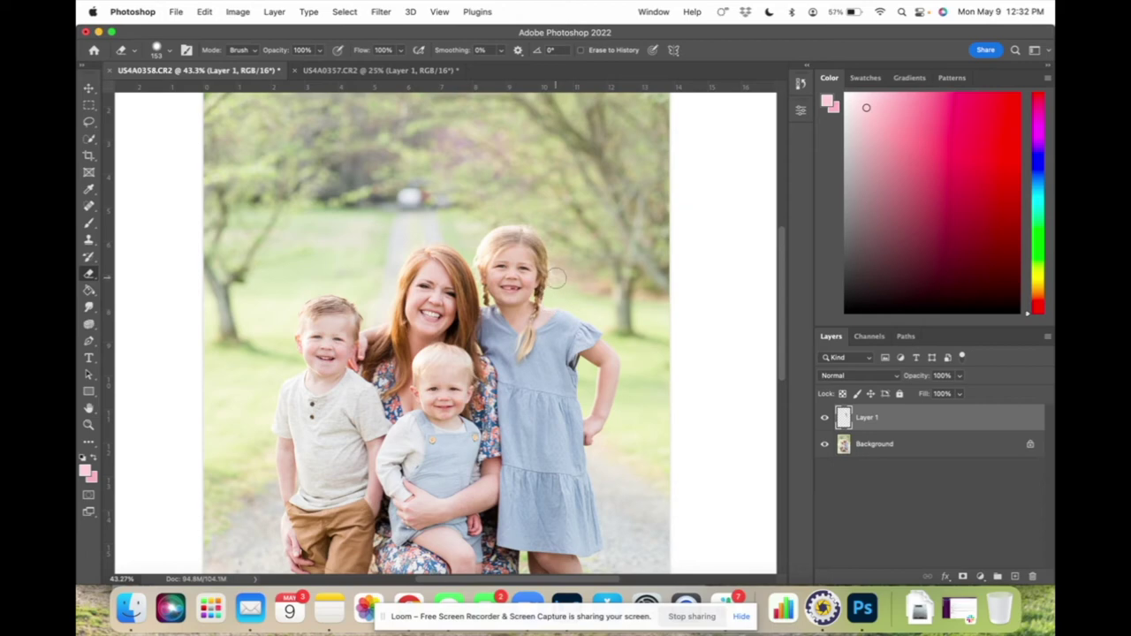
{"action": "scroll", "coordinate": [509, 301], "scroll_direction": "up", "scroll_amount": 5}
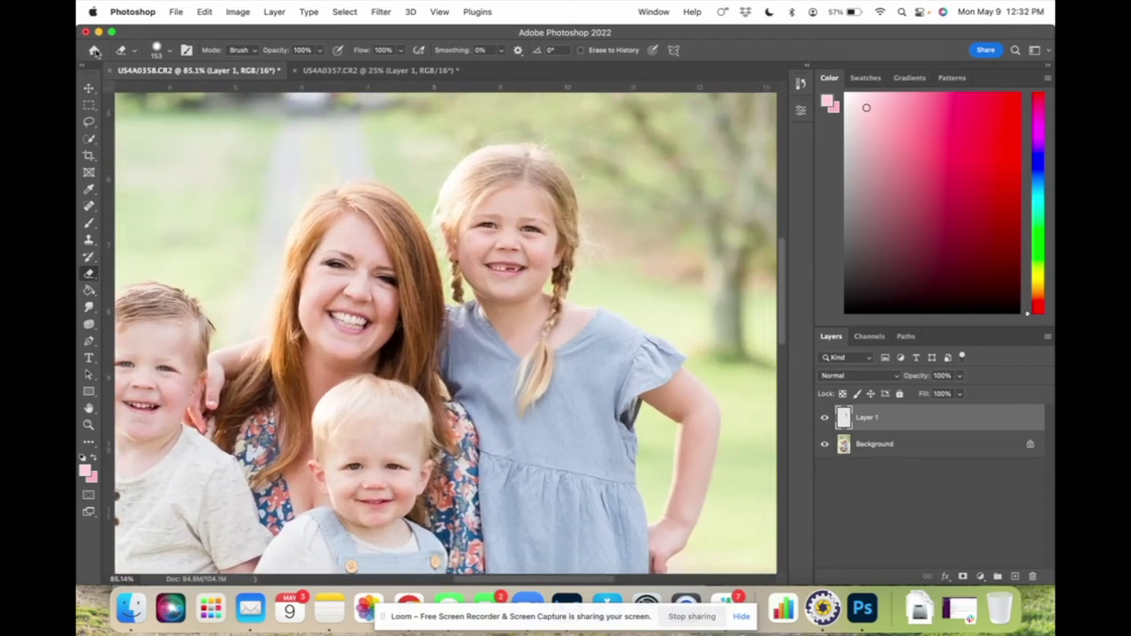
{"action": "left_click", "coordinate": [88, 89]}
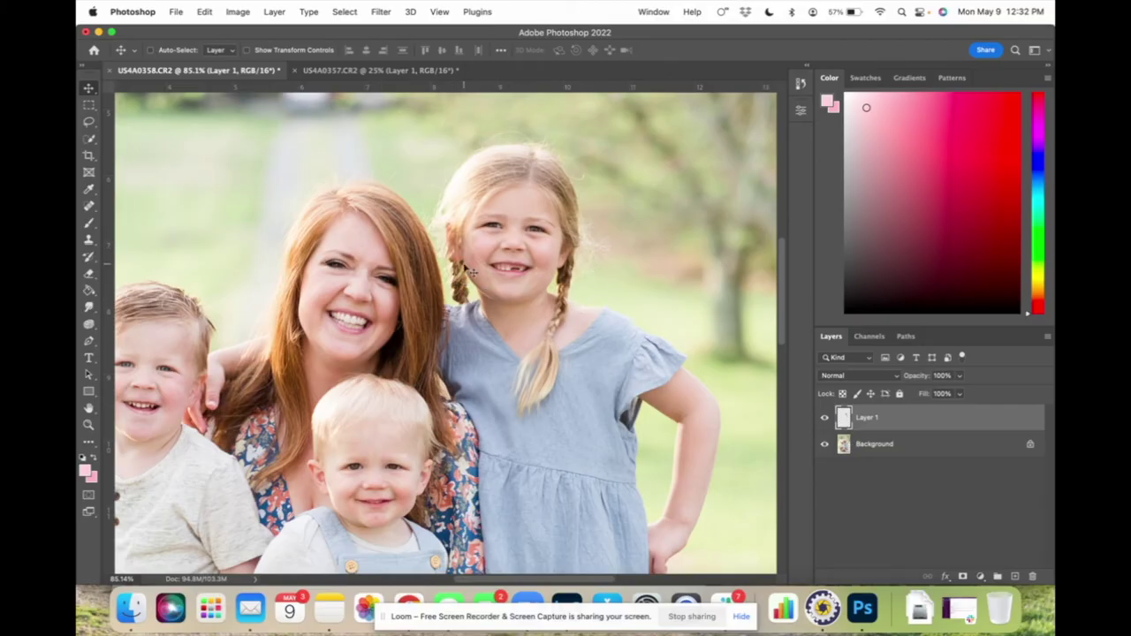
{"action": "left_click", "coordinate": [826, 419]}
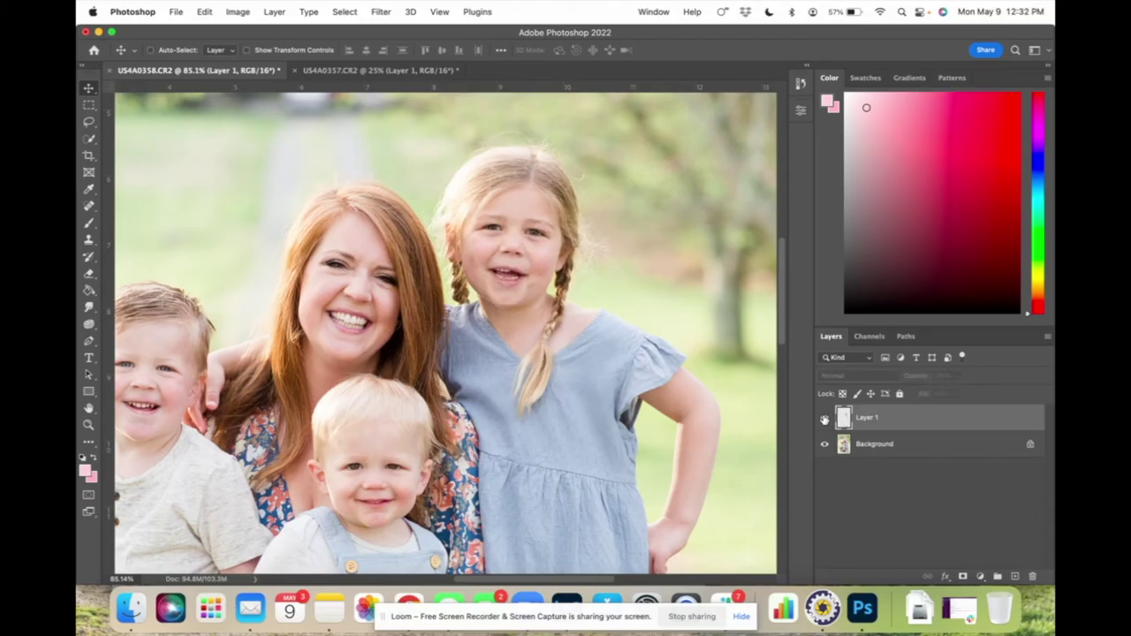
{"action": "left_click", "coordinate": [826, 419]}
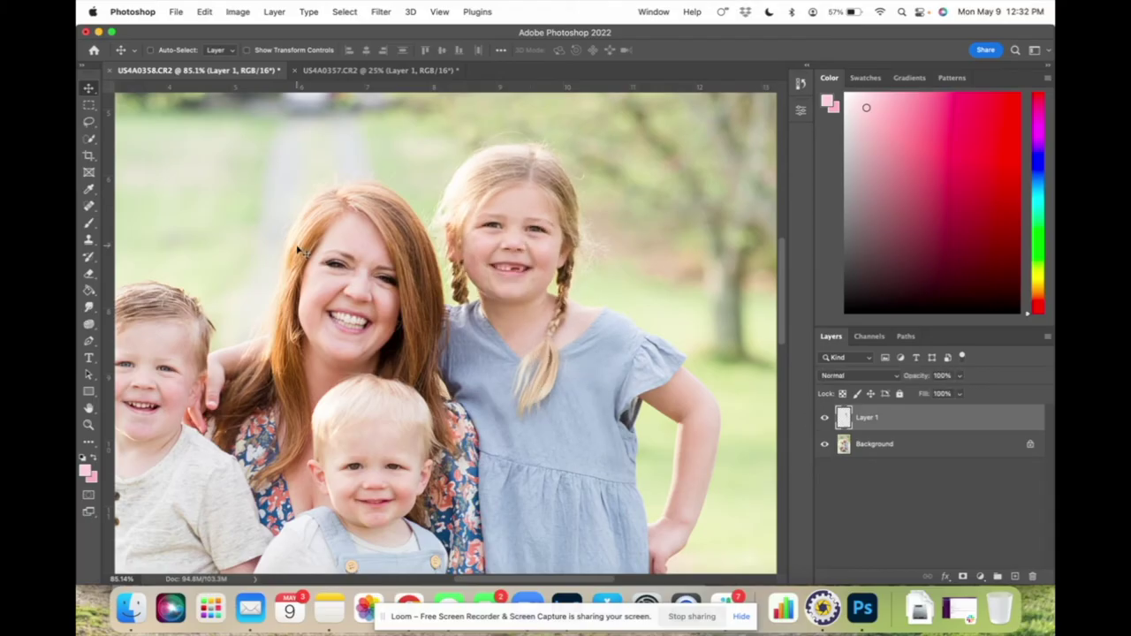
{"action": "scroll", "coordinate": [297, 251], "scroll_direction": "down", "scroll_amount": 5}
{"action": "scroll", "coordinate": [297, 252], "scroll_direction": "down", "scroll_amount": 3}
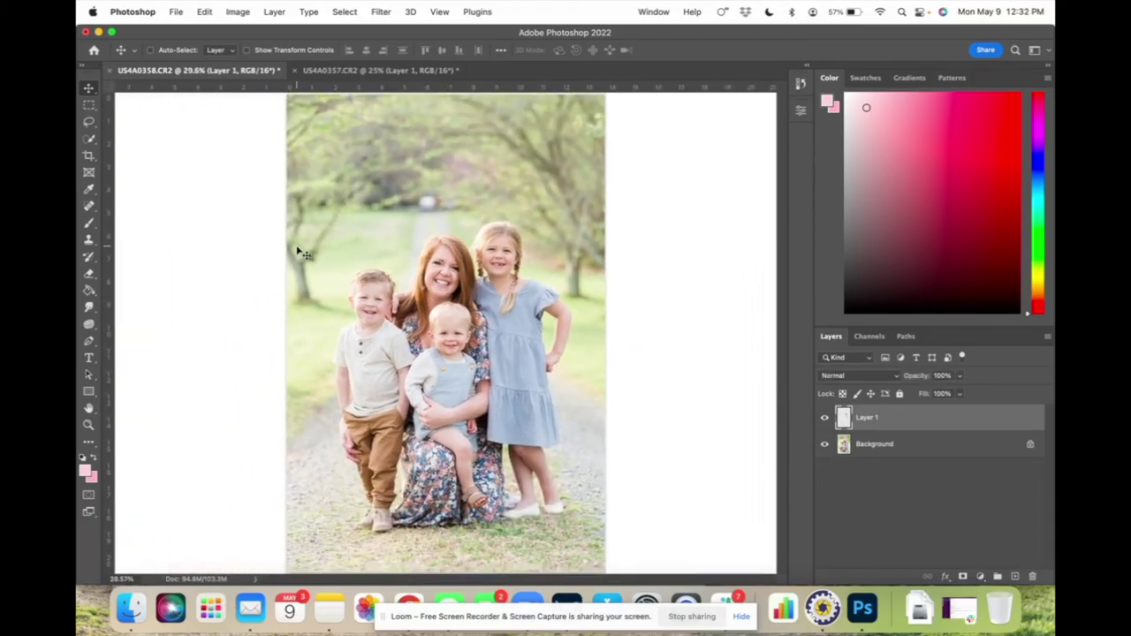
{"action": "left_click", "coordinate": [826, 419]}
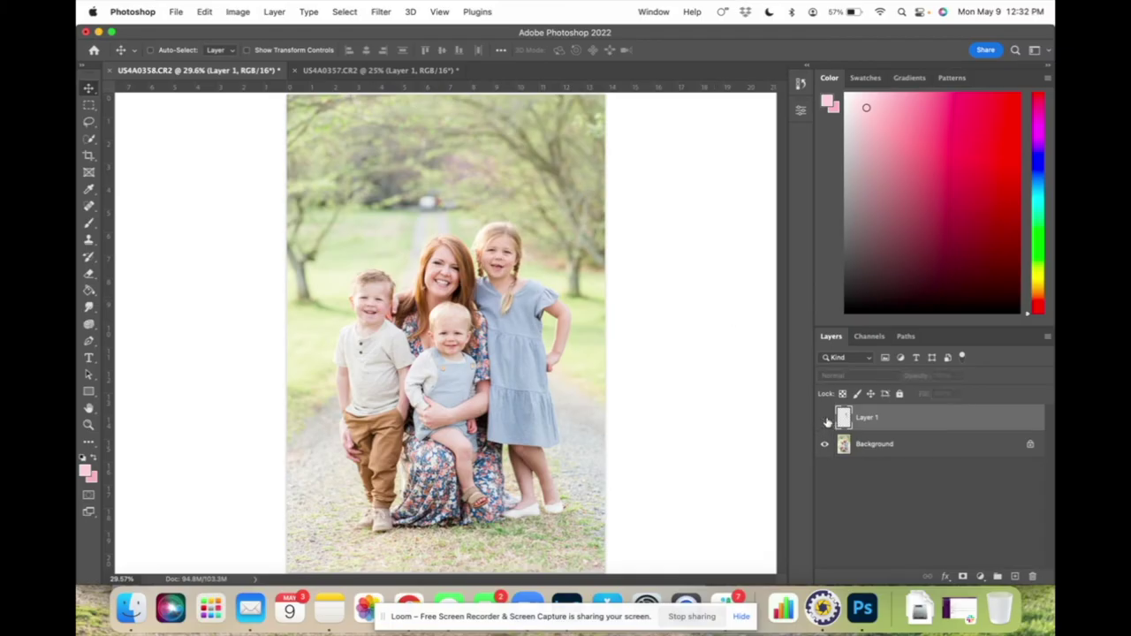
{"action": "left_click", "coordinate": [826, 419]}
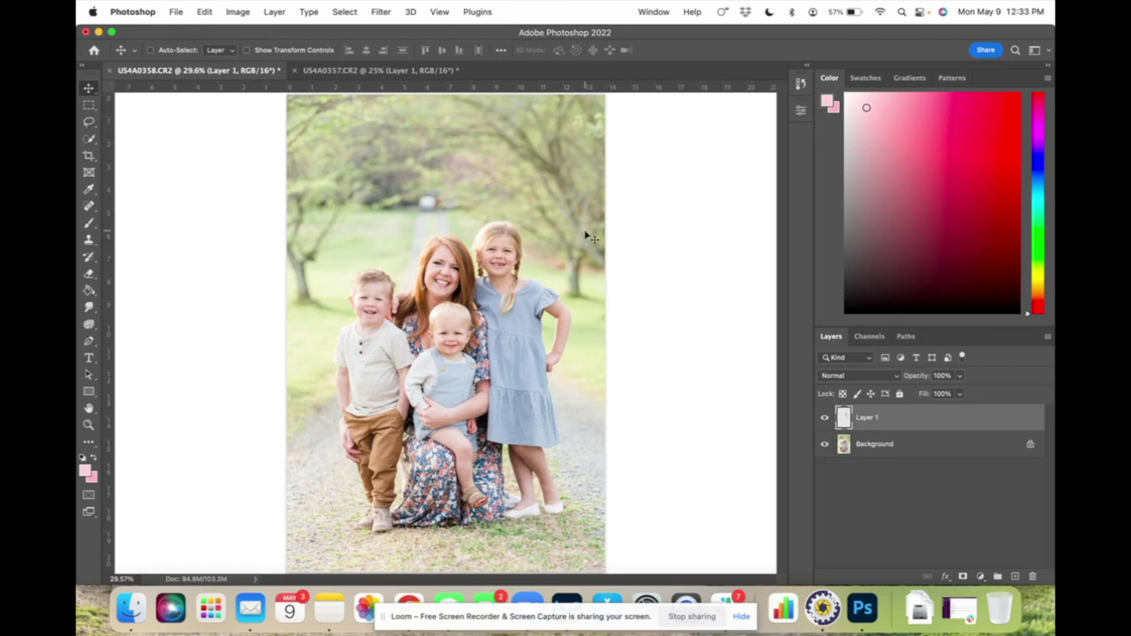
{"action": "left_click", "coordinate": [367, 71]}
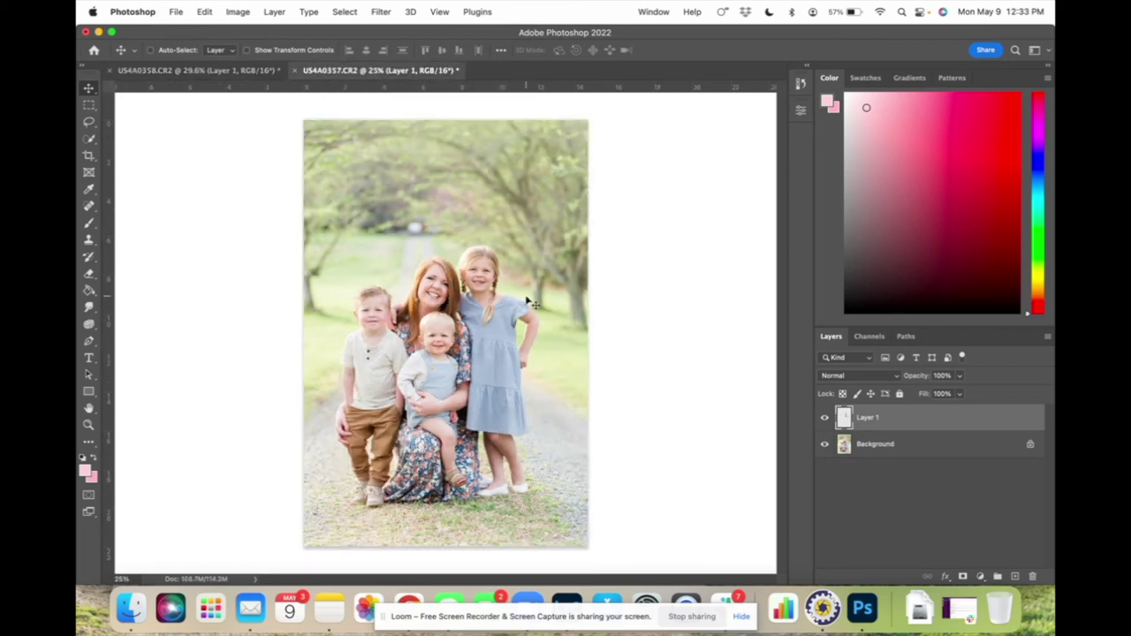
{"action": "left_click", "coordinate": [265, 70]}
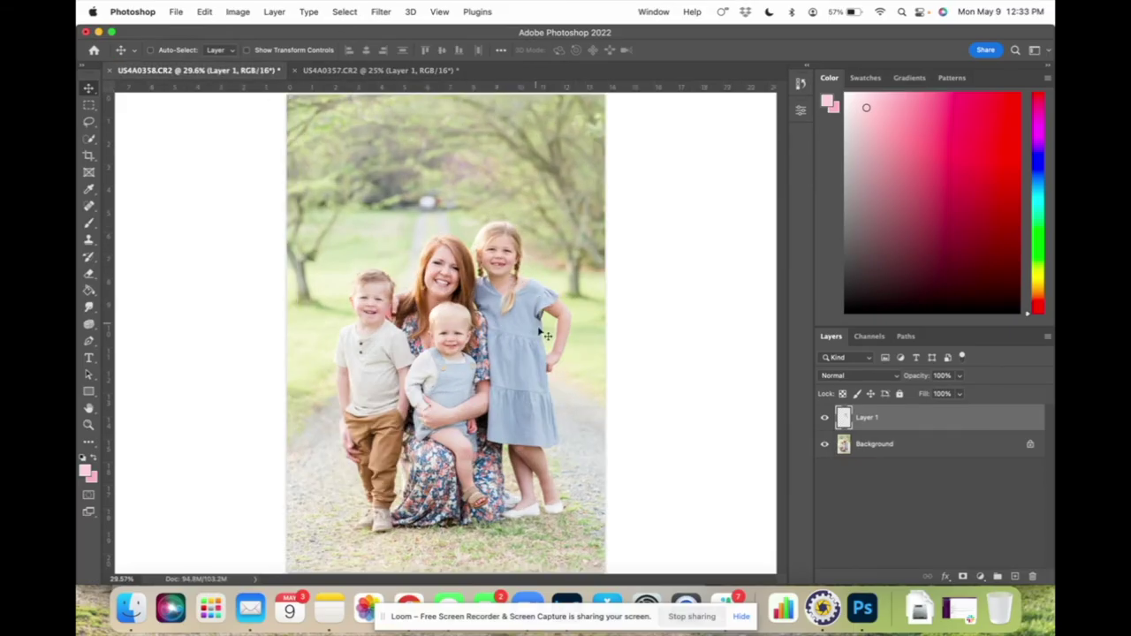